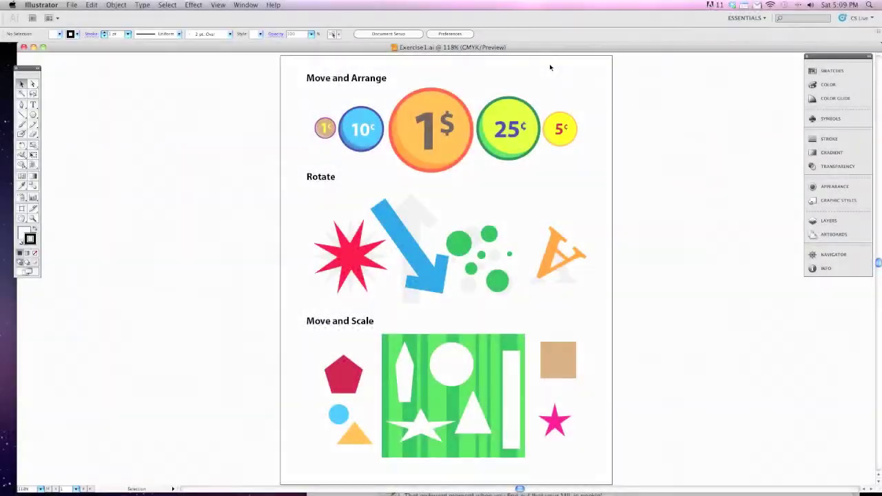
Move the 25¢ coin onto the centre of the 1$ coin in the Move and Arrange exercise.
left_click_drag(557, 50, 544, 50)
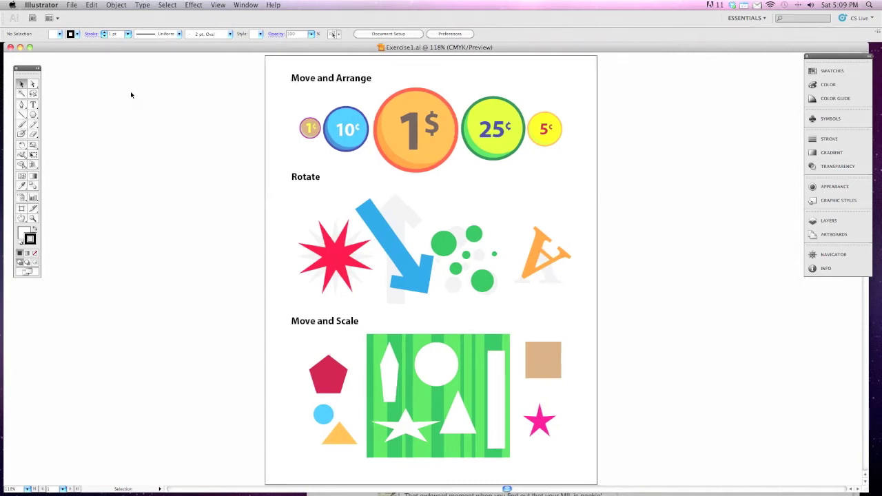
scroll(131, 91, "right", 3)
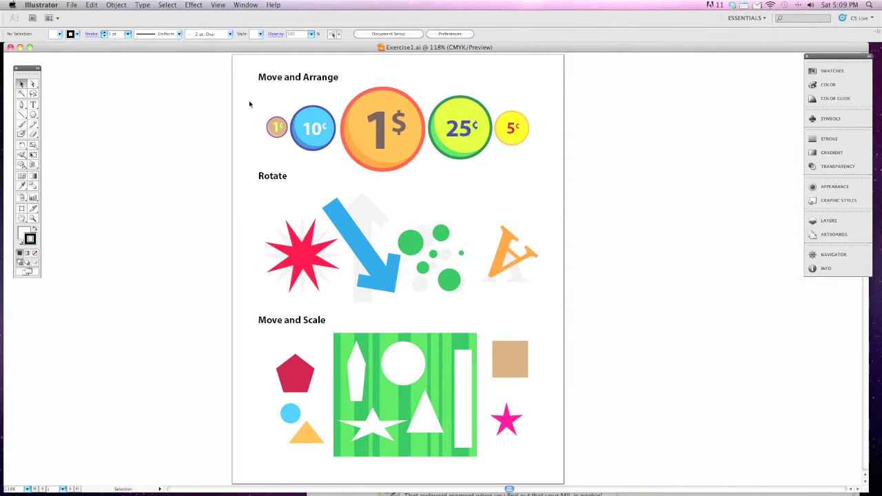
left_click_drag(464, 127, 427, 130)
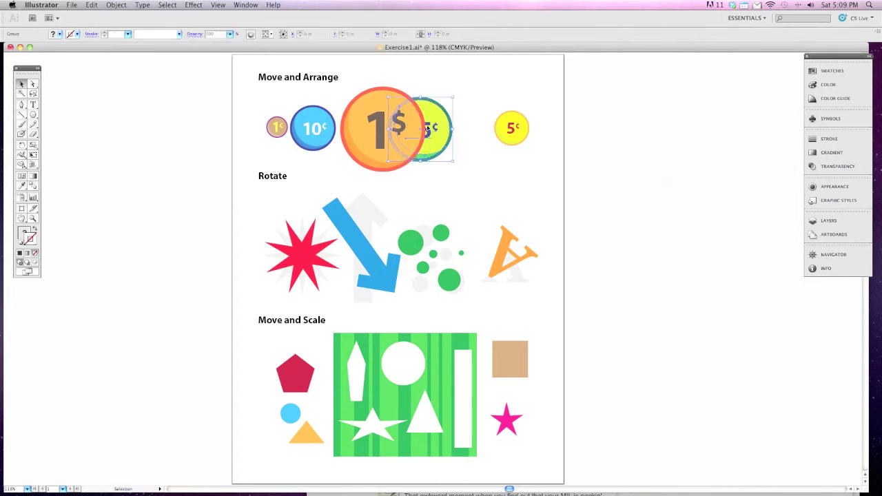
left_click(473, 108)
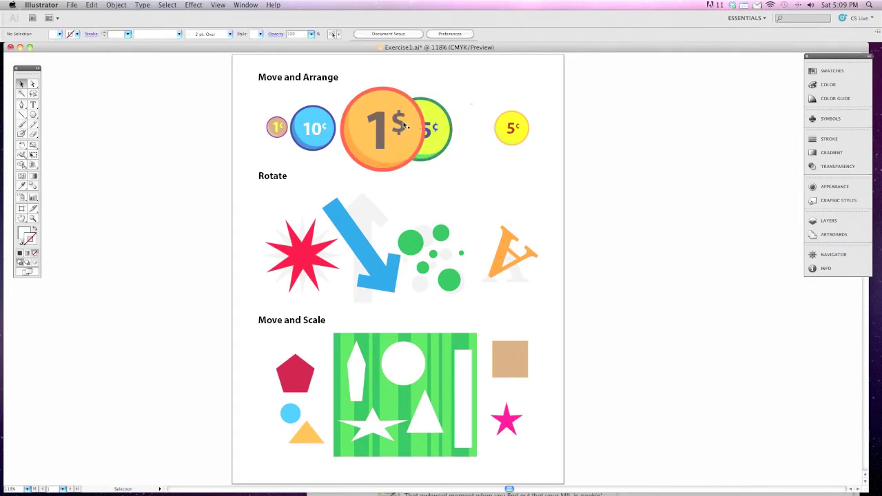
left_click(430, 123)
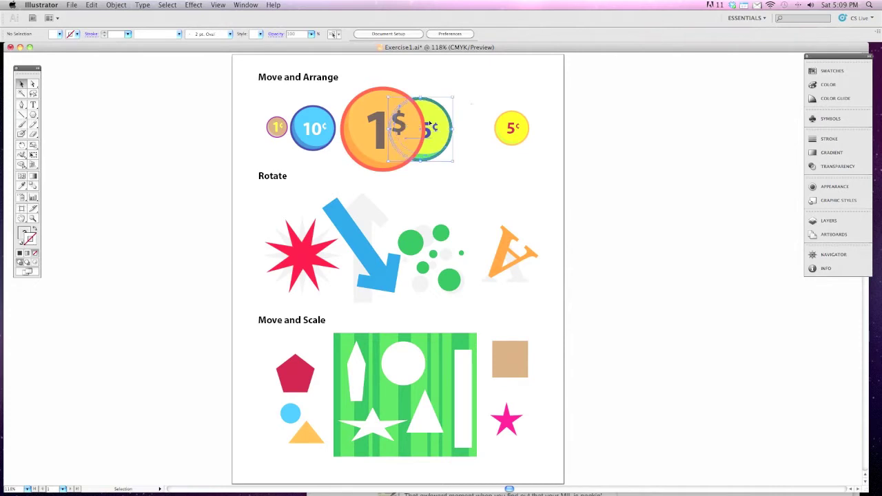
left_click(466, 113)
left_click_drag(447, 126, 400, 122)
left_click(478, 97)
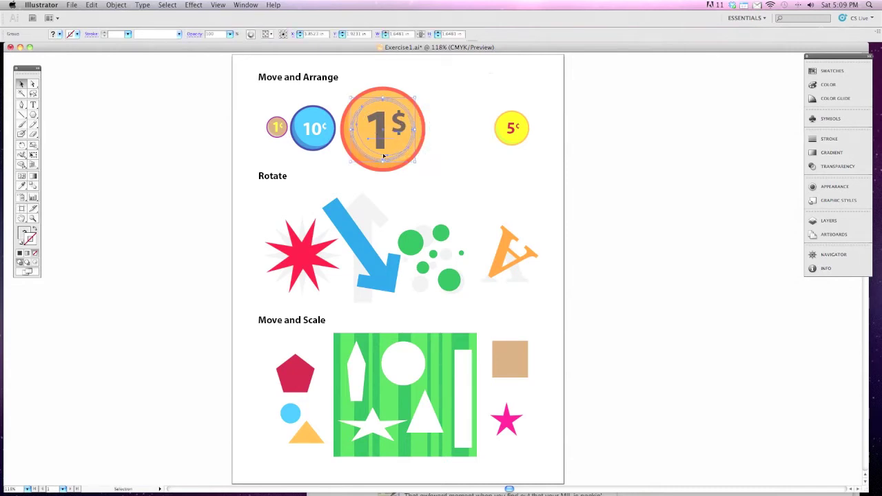
Bring the 25¢ coin forward so it sits in front of the 1$ coin.
left_click(116, 5)
mouse_move(117, 26)
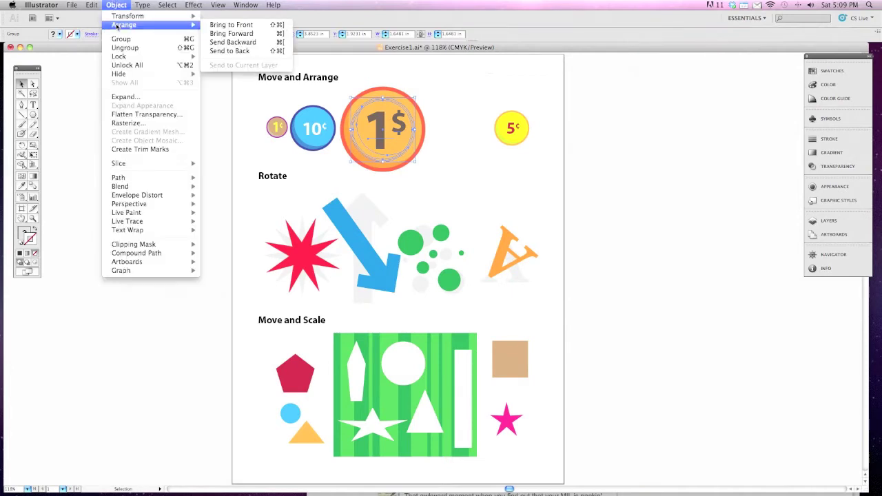
left_click(250, 36)
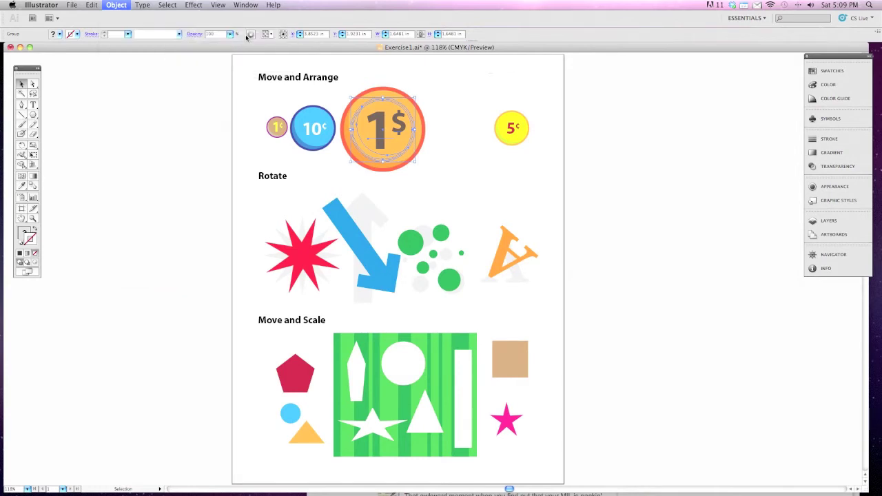
left_click(464, 103)
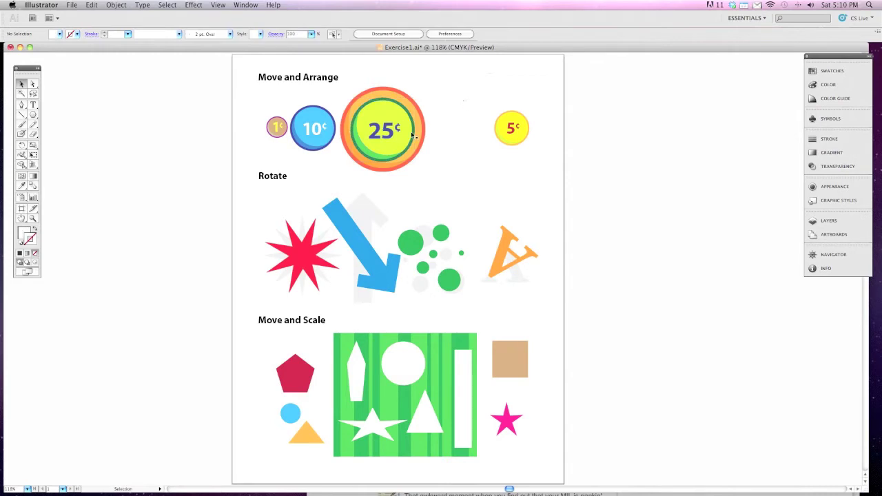
Move the 10¢ coin onto the centre of the 25¢ coin.
left_click_drag(311, 130, 384, 138)
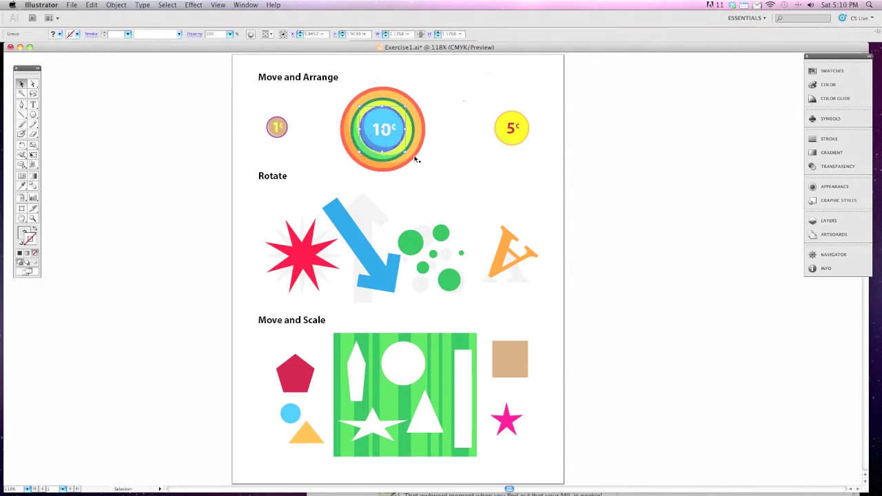
left_click(441, 126)
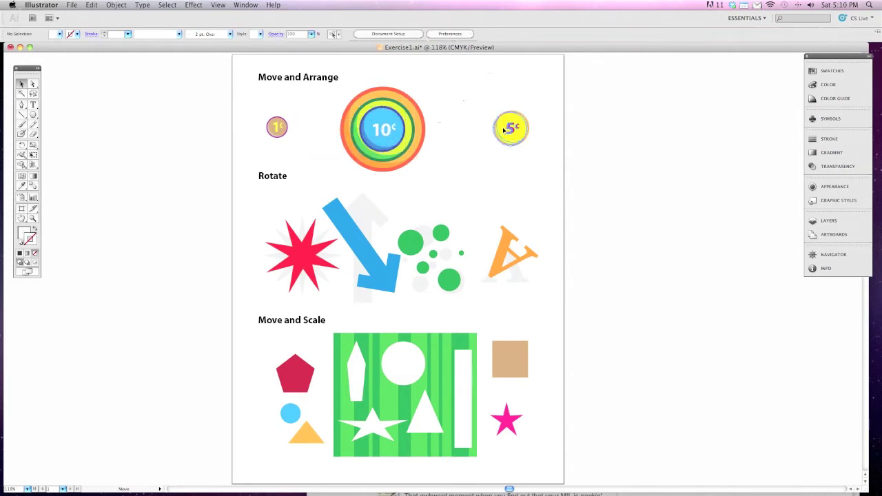
Move the 5¢ coin onto the centre of the 10¢ coin and repeatedly bring it forward to the top of the stack.
left_click(379, 129)
left_click(155, 4)
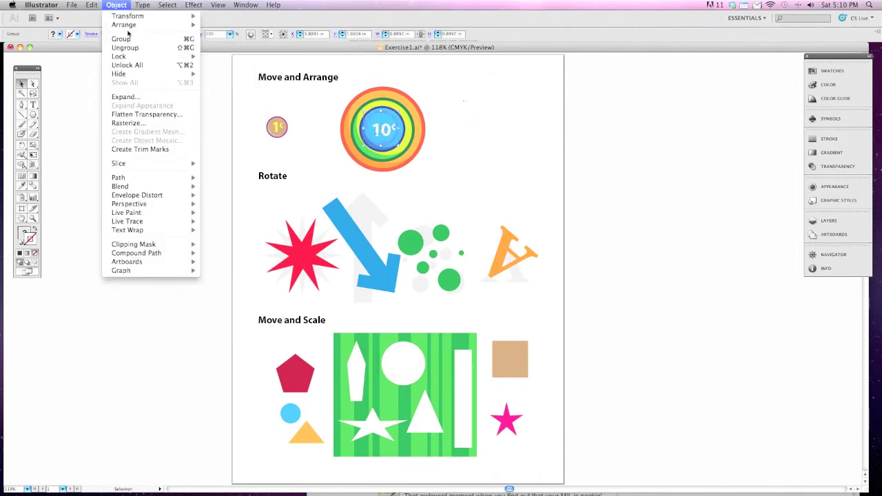
left_click(103, 3)
left_click(103, 3)
left_click(228, 32)
left_click(116, 4)
left_click(210, 34)
left_click(116, 4)
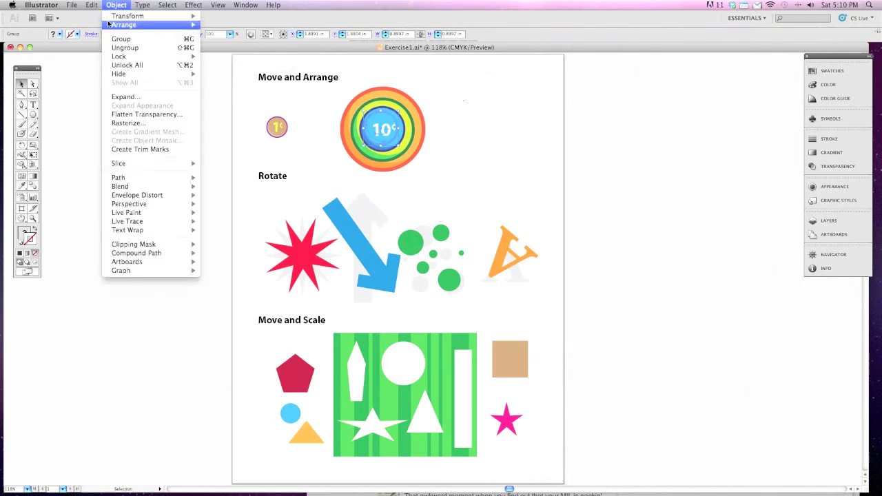
left_click(210, 33)
left_click(240, 113)
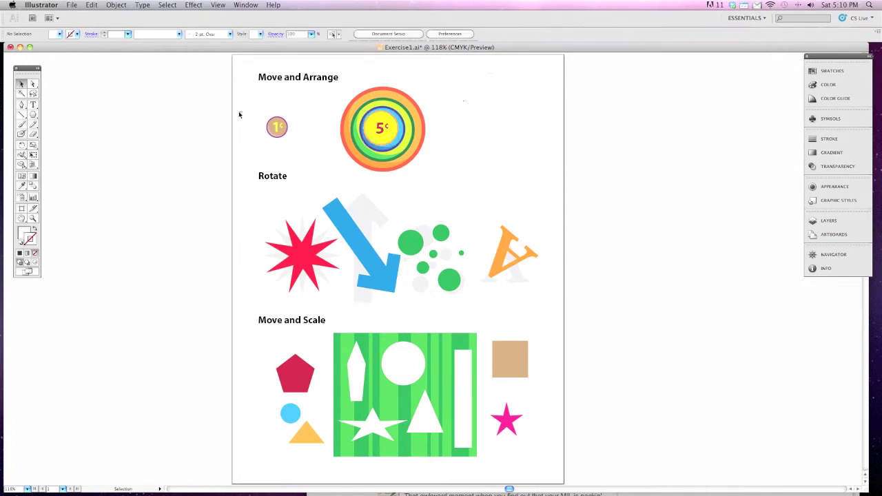
Move the 1¢ coin onto the centre of the 5¢ coin and bring it to the front.
left_click_drag(282, 133, 393, 134)
left_click(112, 4)
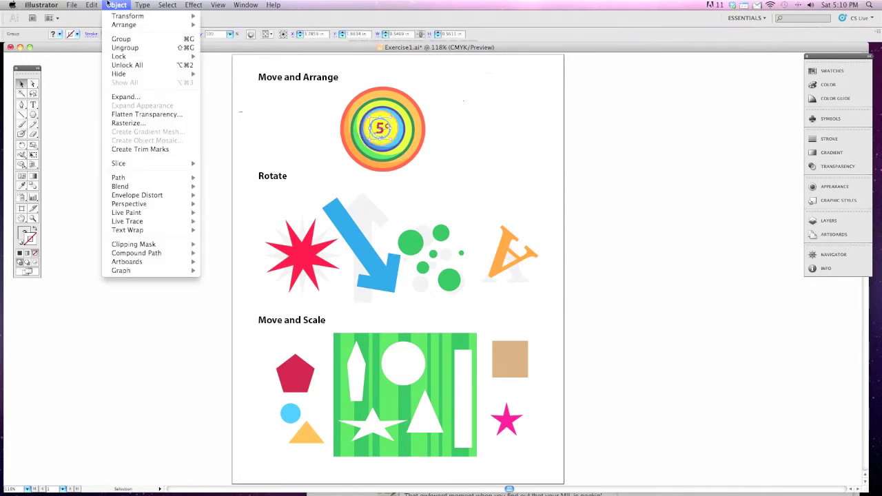
mouse_move(126, 27)
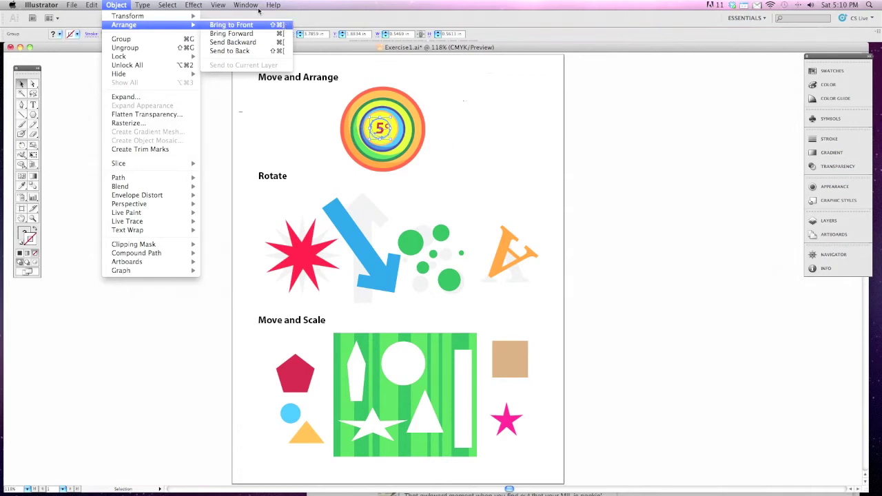
left_click(235, 24)
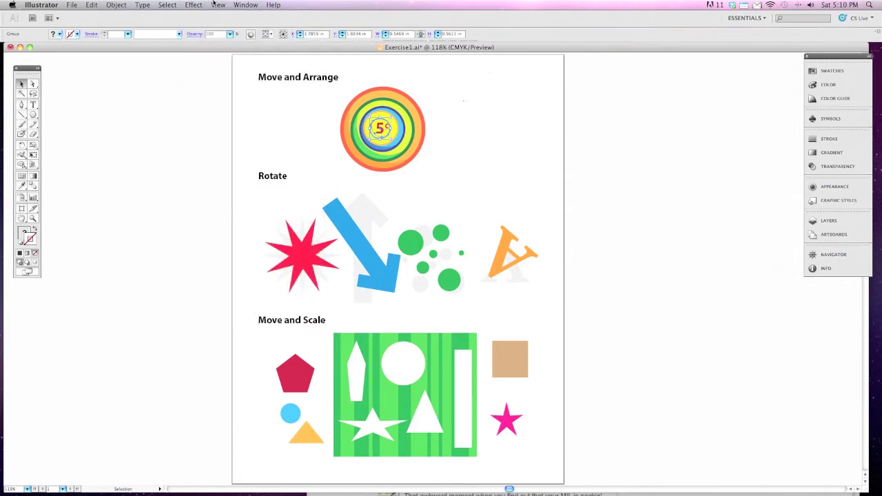
key("shift+super+]")
left_click(478, 153)
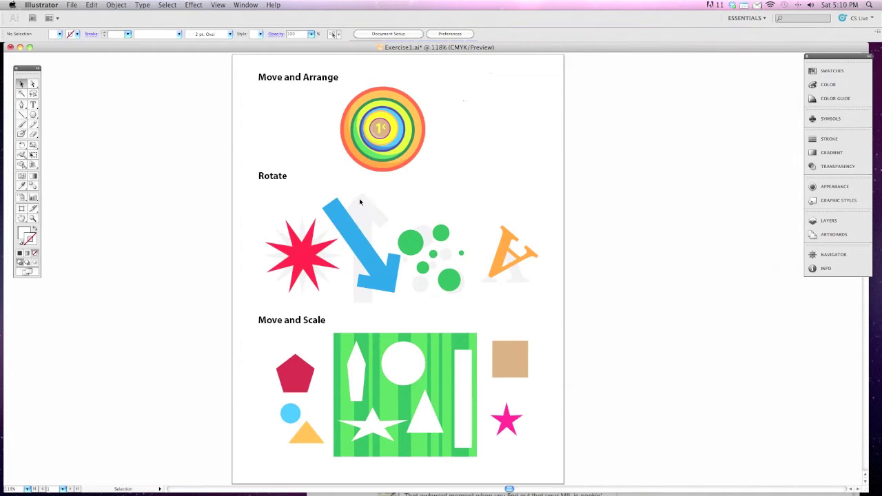
Rotate the red star clockwise so it lines up with its grey guide shape.
left_click(301, 257)
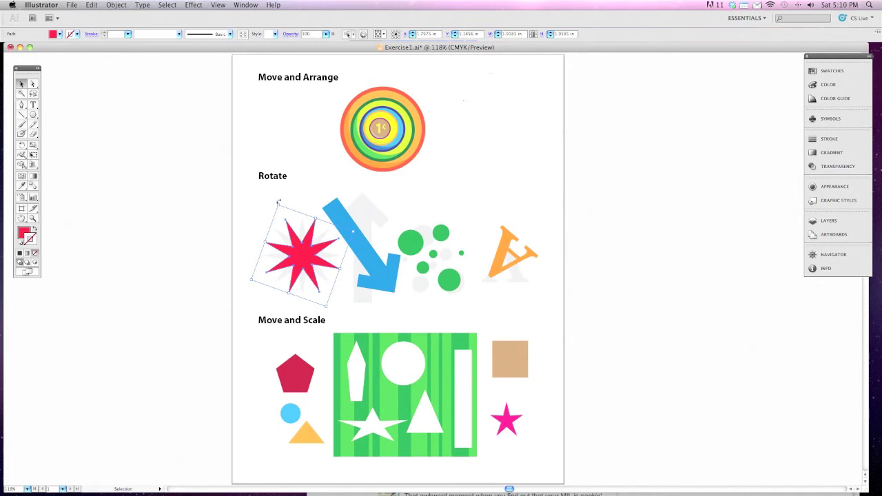
left_click_drag(278, 201, 304, 204)
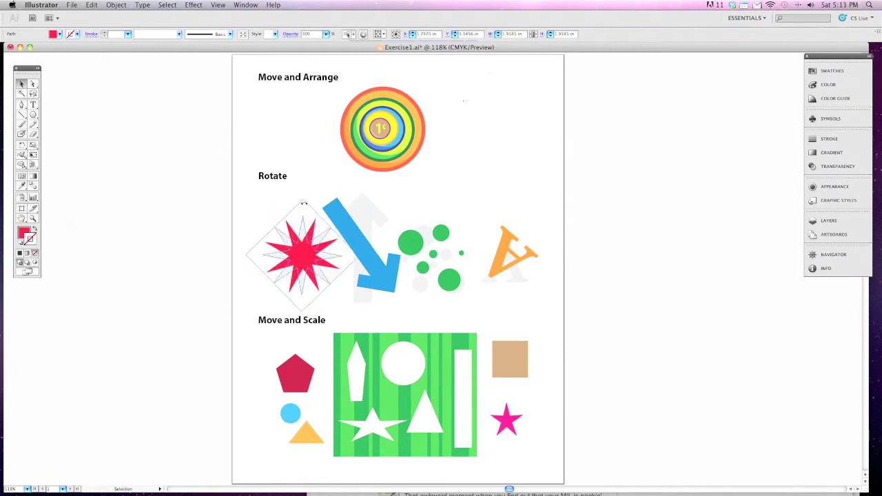
left_click_drag(304, 204, 306, 203)
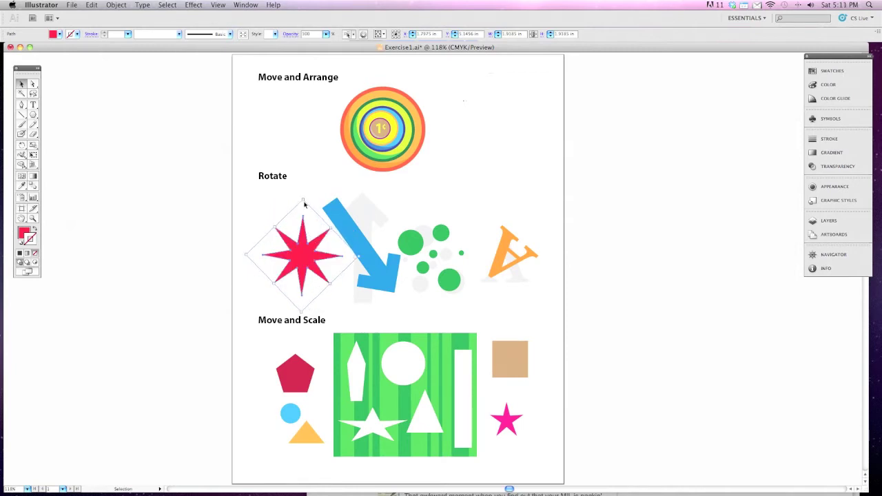
left_click(272, 248)
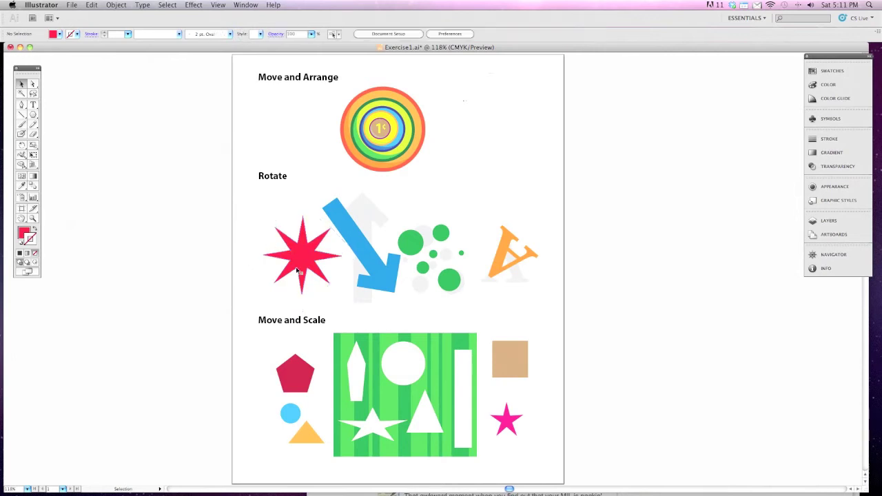
Rotate the blue arrow to point straight up and the green dot group to match its grey guide.
left_click(387, 285)
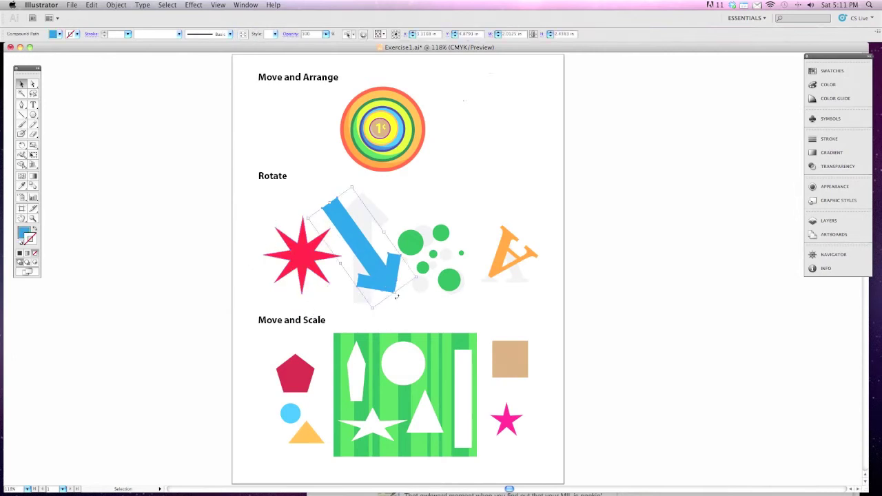
left_click_drag(396, 296, 362, 208)
left_click(458, 253)
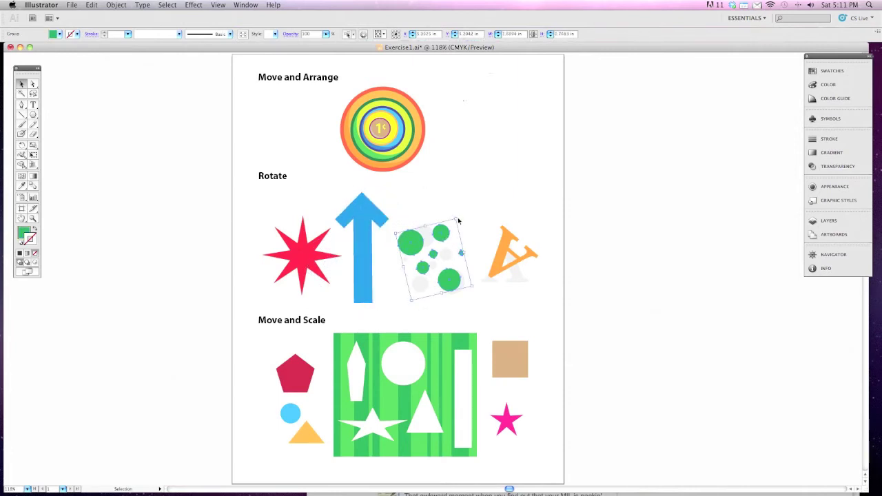
left_click_drag(456, 217, 408, 291)
Rotate the orange letter A upright onto its grey guide.
left_click(514, 247)
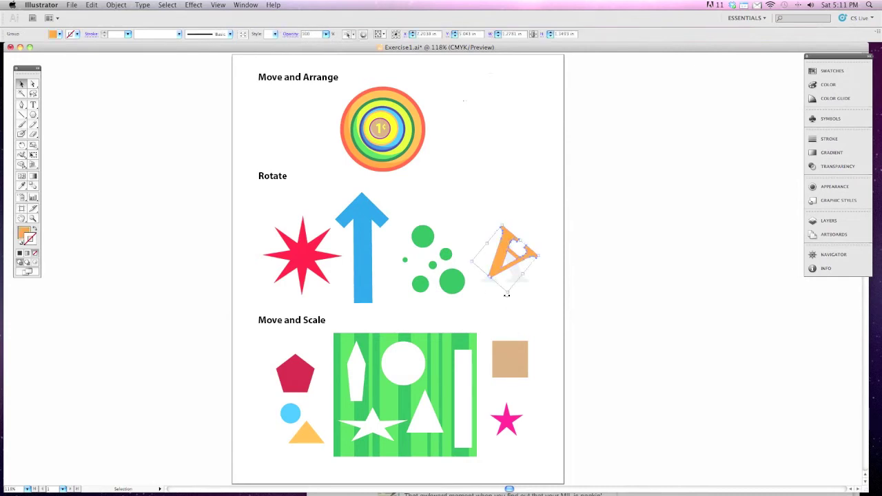
left_click_drag(507, 295, 482, 229)
scroll(493, 201, "down", 1)
left_click(492, 200)
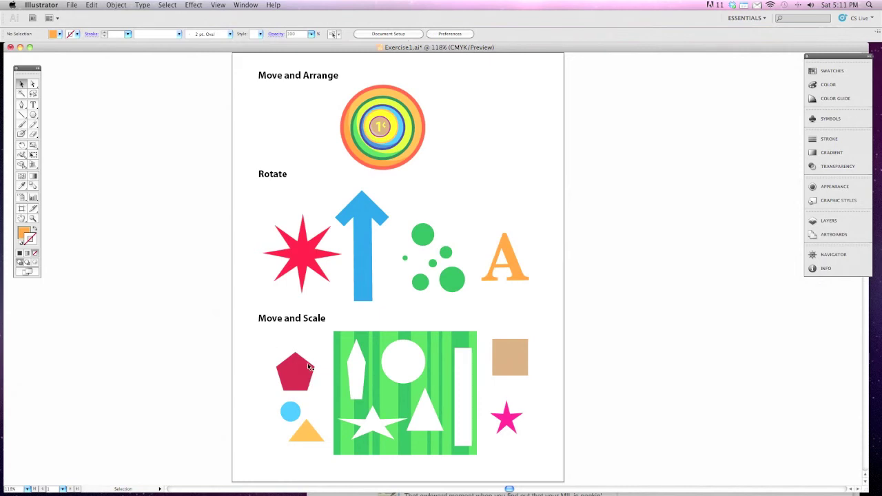
Move the crimson pentagon onto the tall white pentagon in the green panel and stretch it taller and narrower to cover that shape.
left_click_drag(304, 376, 355, 398)
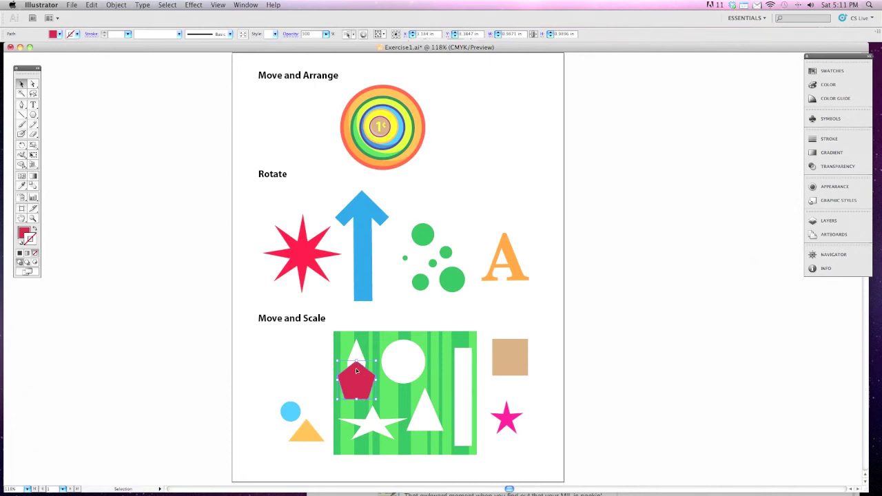
key("super+z")
left_click_drag(323, 373, 357, 367)
left_click_drag(355, 339, 357, 340)
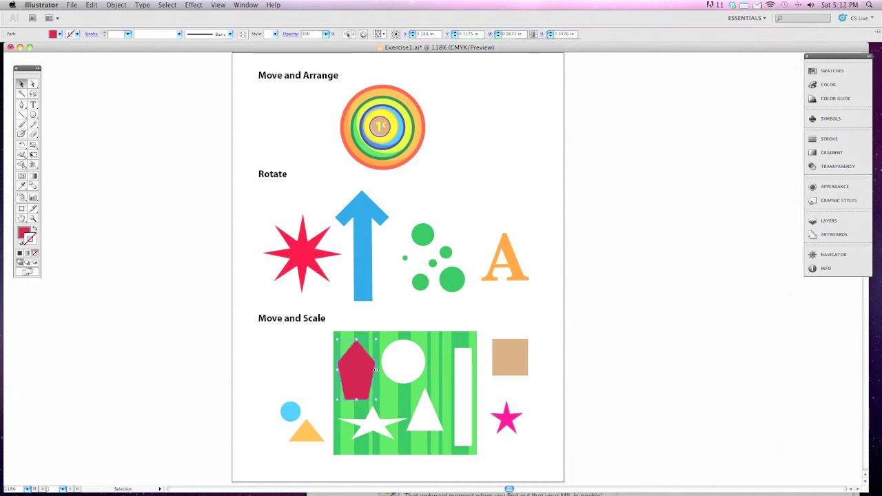
left_click_drag(376, 370, 347, 370)
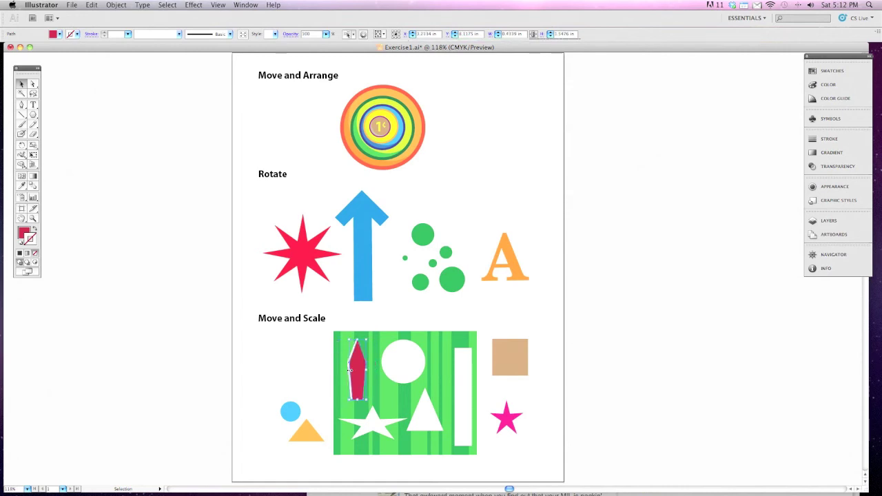
left_click(310, 364)
Move the blue circle onto the white circle and scale it proportionally to about 1.13 in across to cover it.
scroll(297, 407, "down", 2)
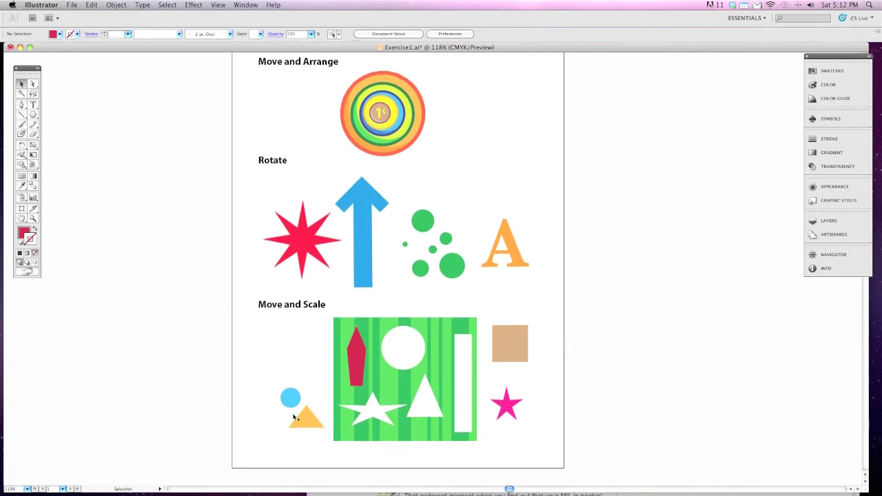
left_click(288, 381)
left_click_drag(288, 381, 396, 322)
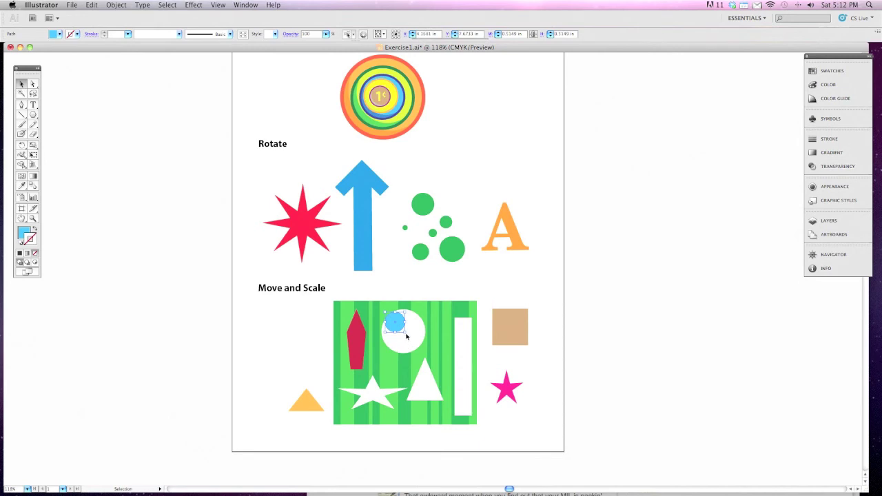
left_click(406, 337)
left_click_drag(403, 337, 425, 352)
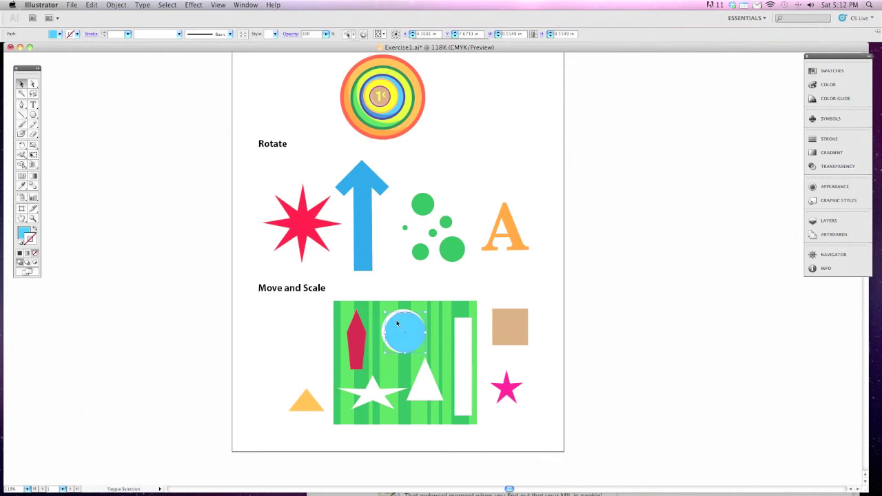
left_click_drag(385, 311, 382, 311)
left_click(382, 328)
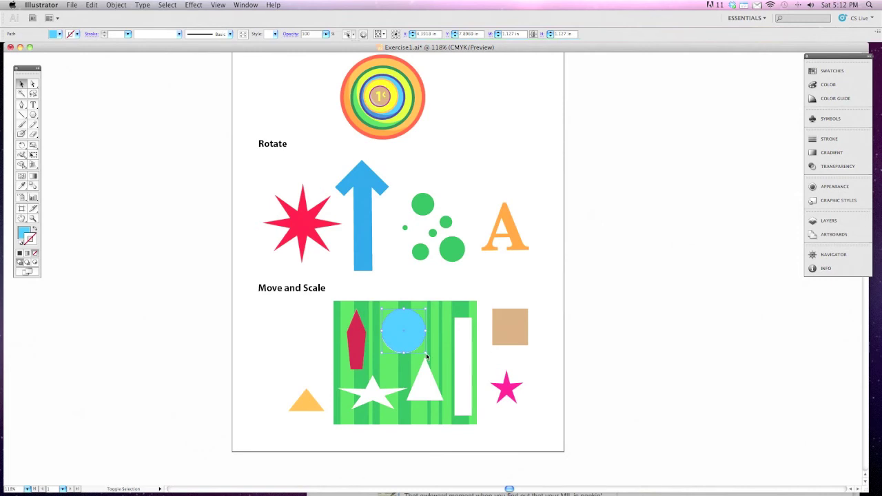
left_click(408, 346)
left_click(311, 339)
Fit the yellow-orange triangle over the white triangle, about 0.92 in wide and 1.11 in tall.
left_click_drag(310, 397, 424, 357)
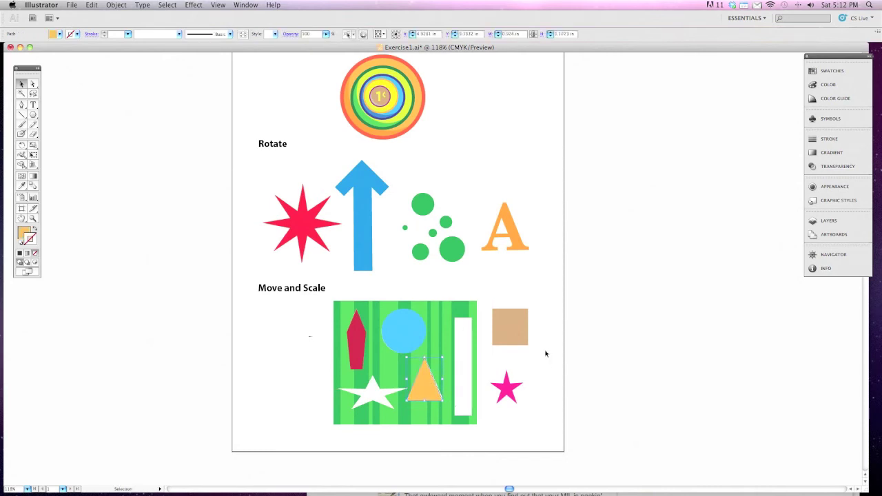
Move the pink star onto the white star in the green panel and stretch it to about 1.8 in wide.
left_click(514, 385)
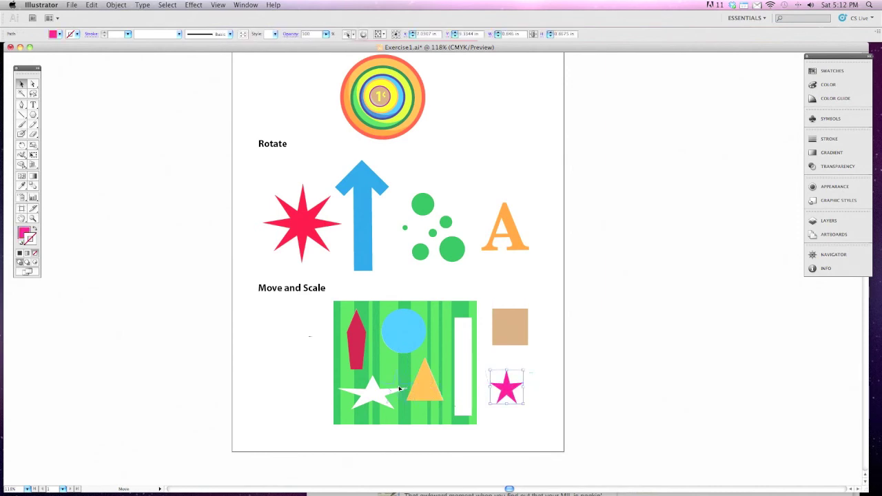
left_click_drag(399, 390, 339, 393)
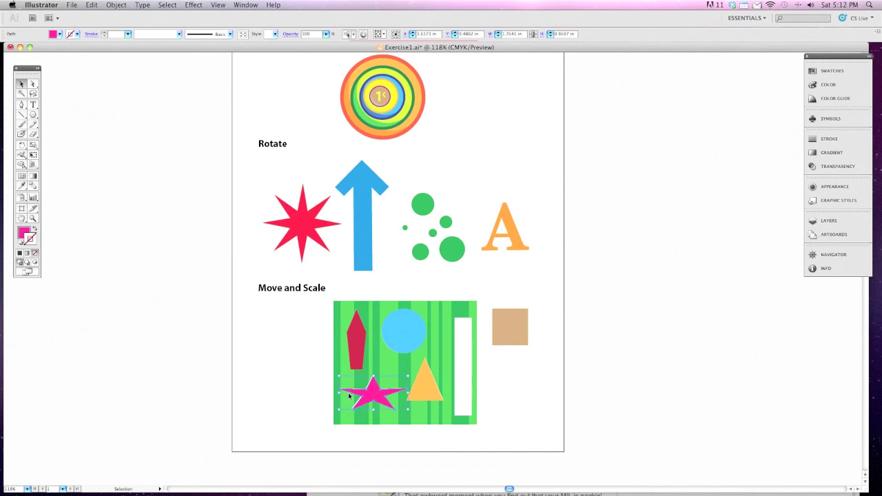
left_click_drag(338, 392, 373, 373)
left_click_drag(373, 410, 373, 412)
left_click(518, 399)
Fine-tune the pink star's top and bottom edges to cover the white star, making it about 0.89 in tall.
left_click(368, 401)
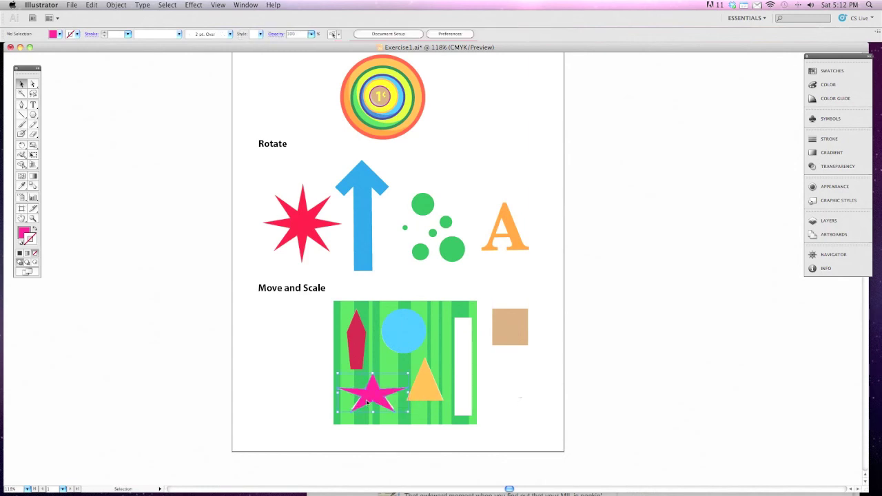
left_click_drag(373, 411, 373, 409)
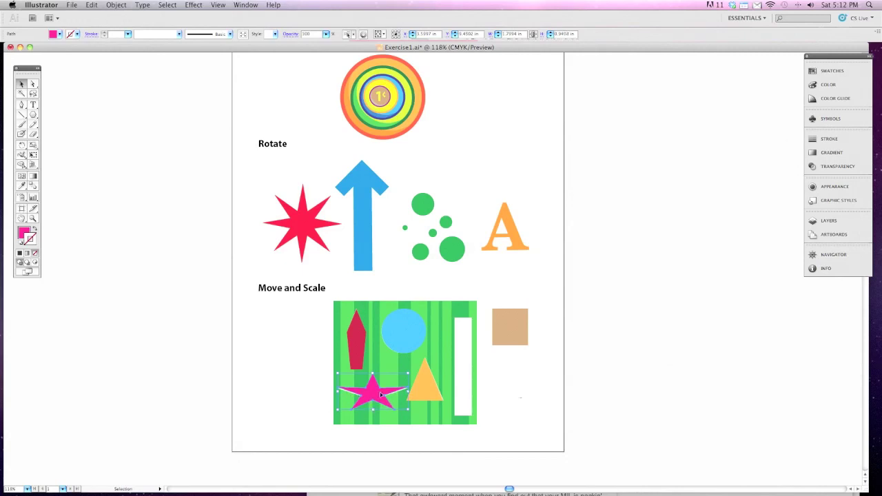
left_click_drag(373, 373, 373, 375)
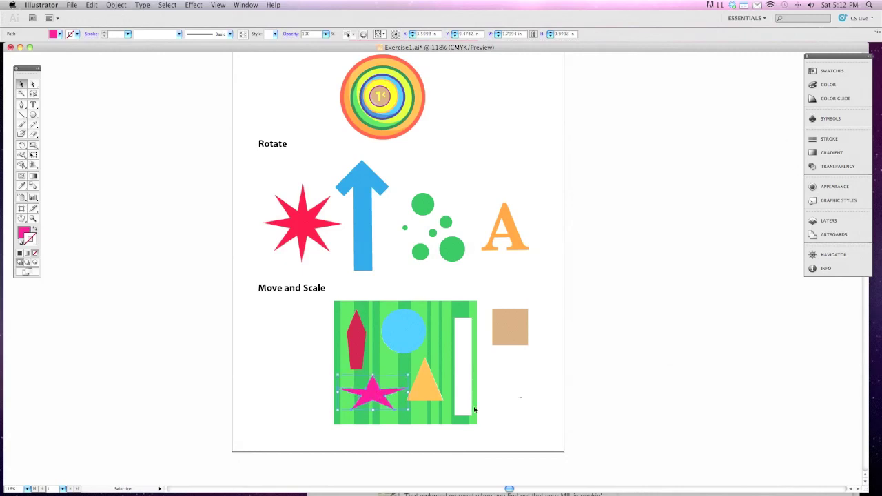
left_click(533, 405)
Move the tan square onto the tall white rectangle in the green panel and make it narrower and taller to cover that shape.
left_click_drag(515, 331, 473, 416)
left_click(497, 401)
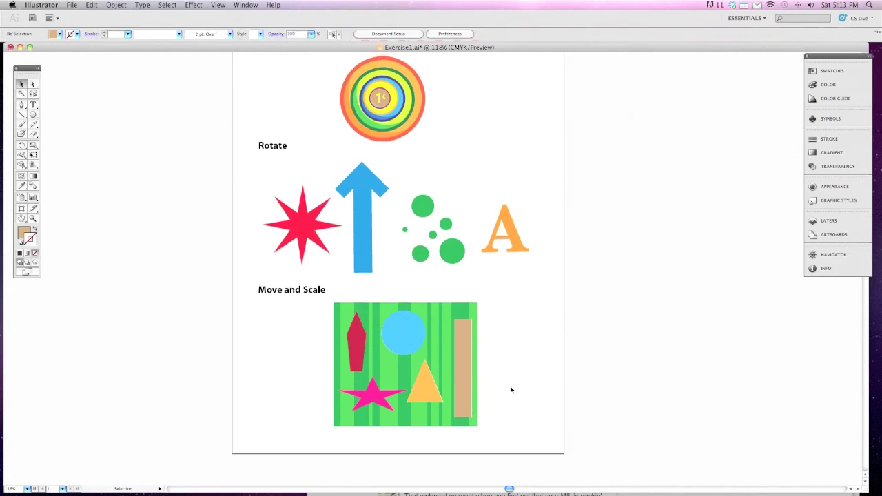
Open the print settings for the completed exercise sheet.
scroll(510, 390, "up", 3)
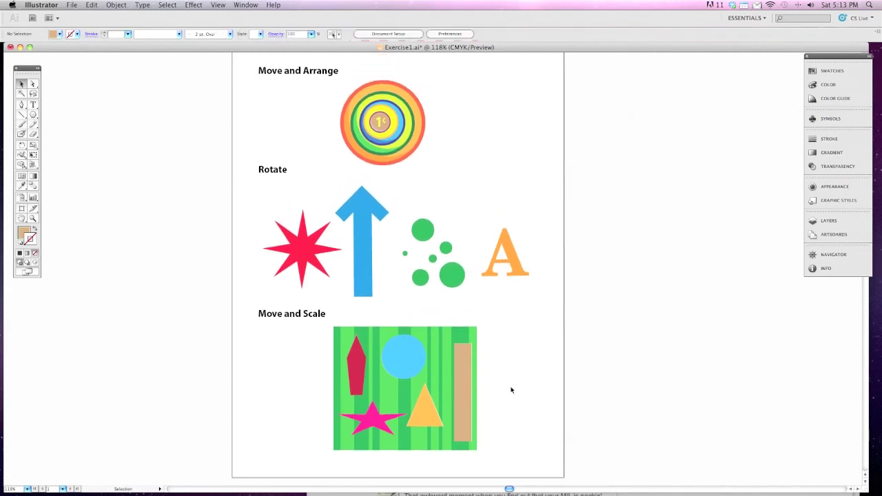
scroll(511, 390, "up", 1)
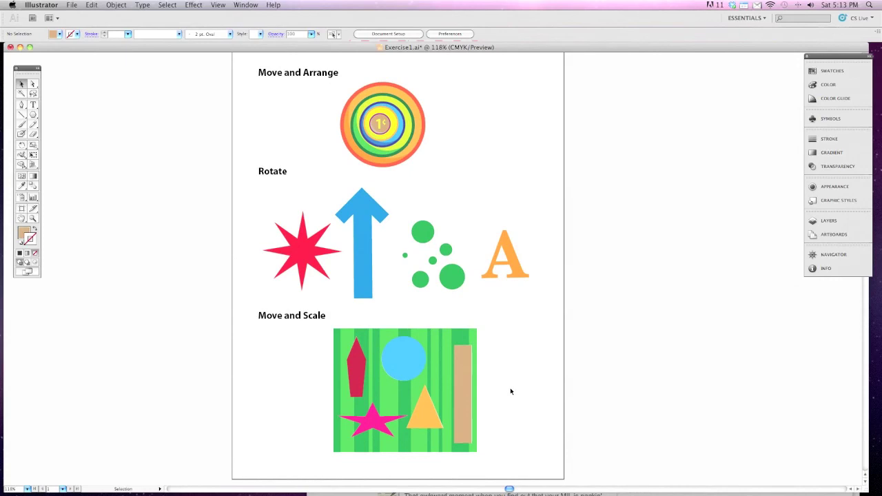
left_click(72, 5)
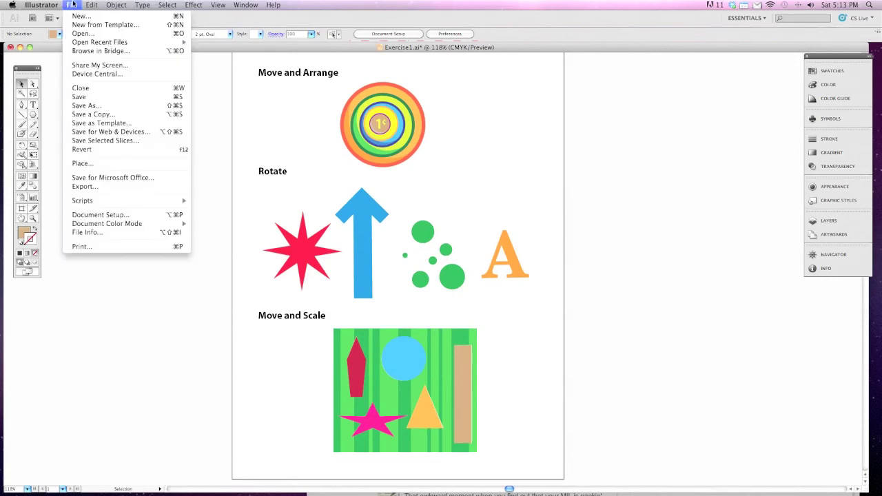
left_click(81, 247)
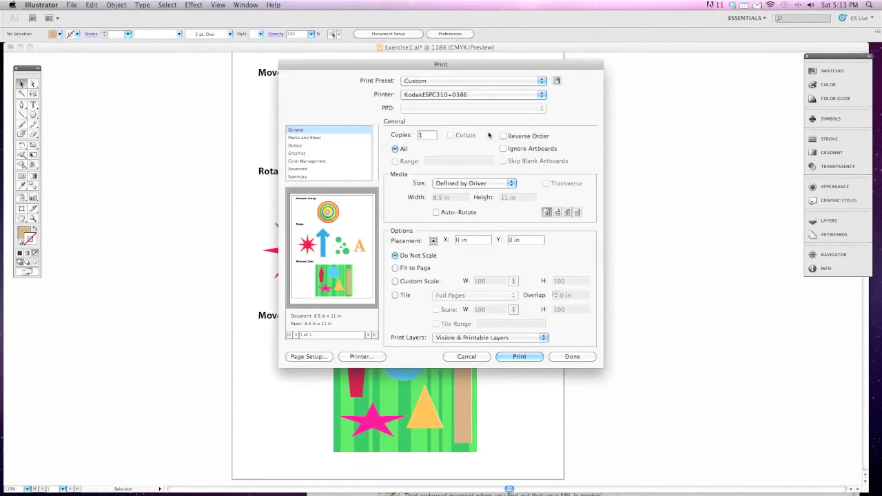